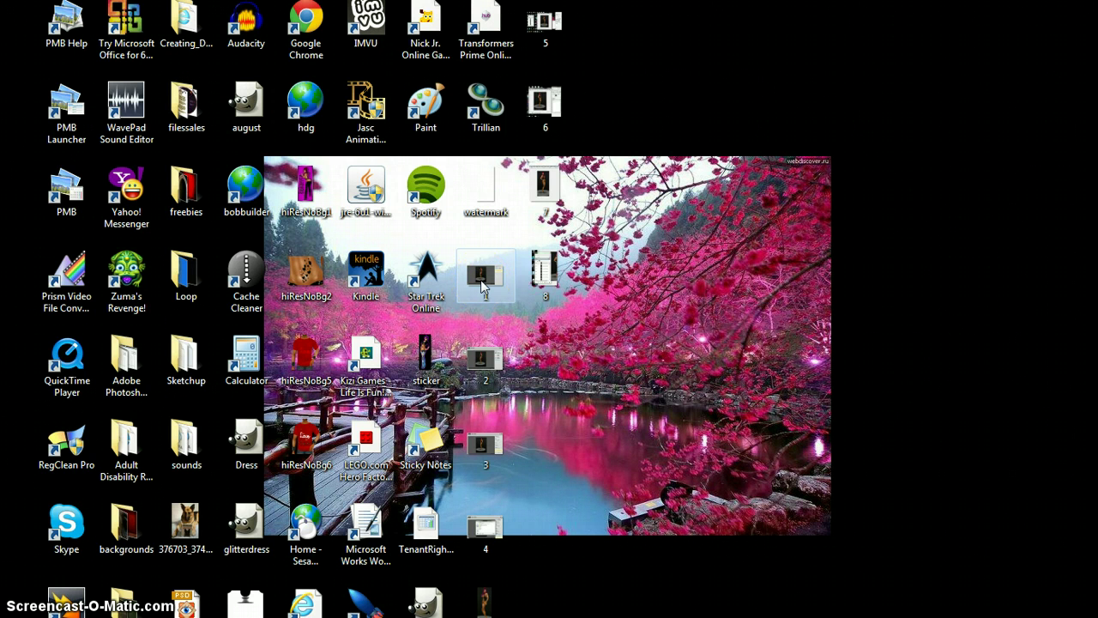
- Accept the dance recording and save it as a full-size 320x464 animated GIF
{"action": "double_click", "coordinate": [483, 286]}
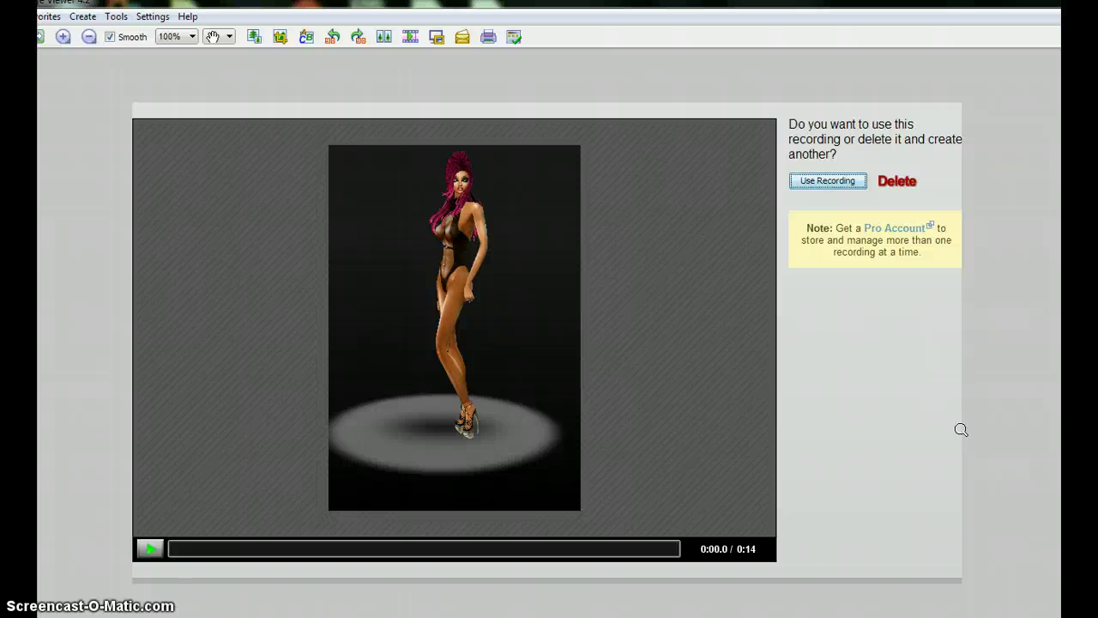
{"action": "left_click", "coordinate": [813, 184]}
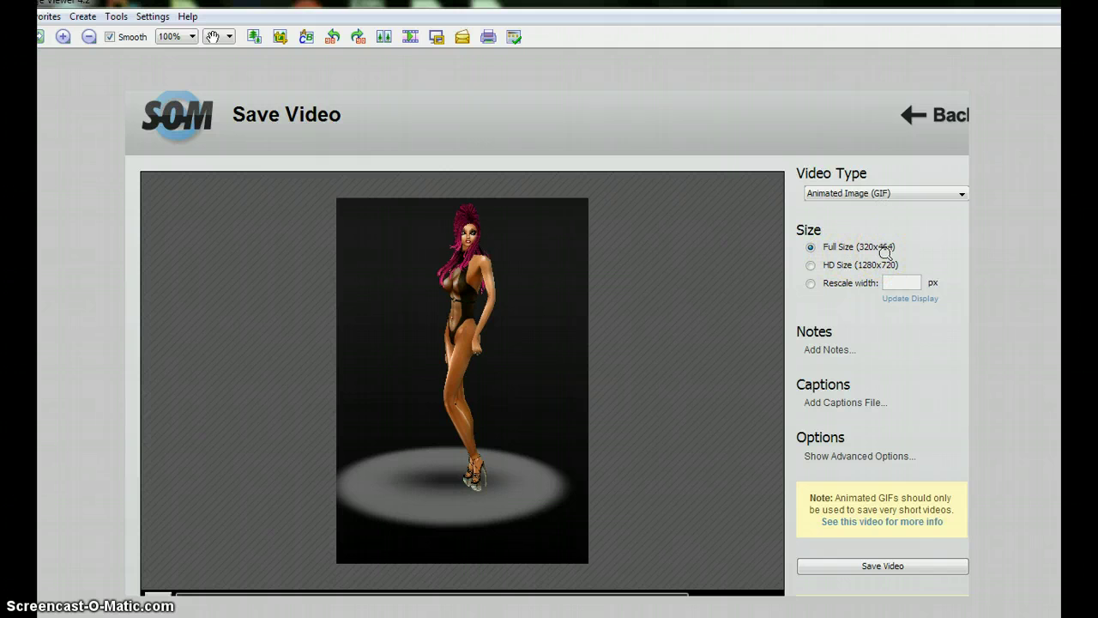
{"action": "left_click", "coordinate": [894, 566]}
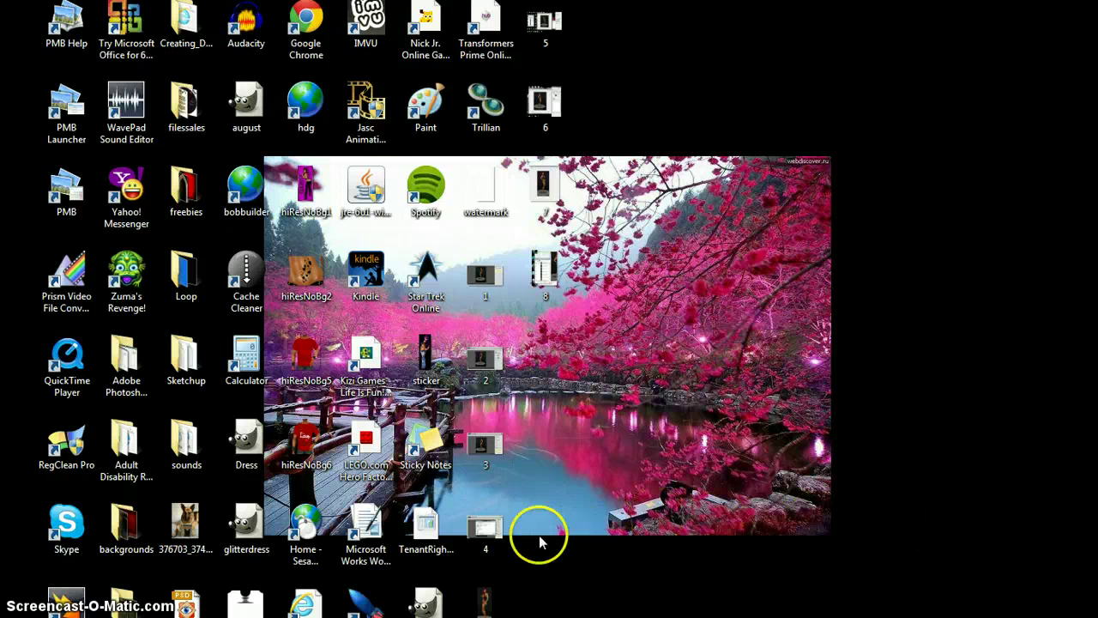
- Save the recording to the Desktop as the GIF file 'Dancetut'
{"action": "left_click", "coordinate": [507, 532]}
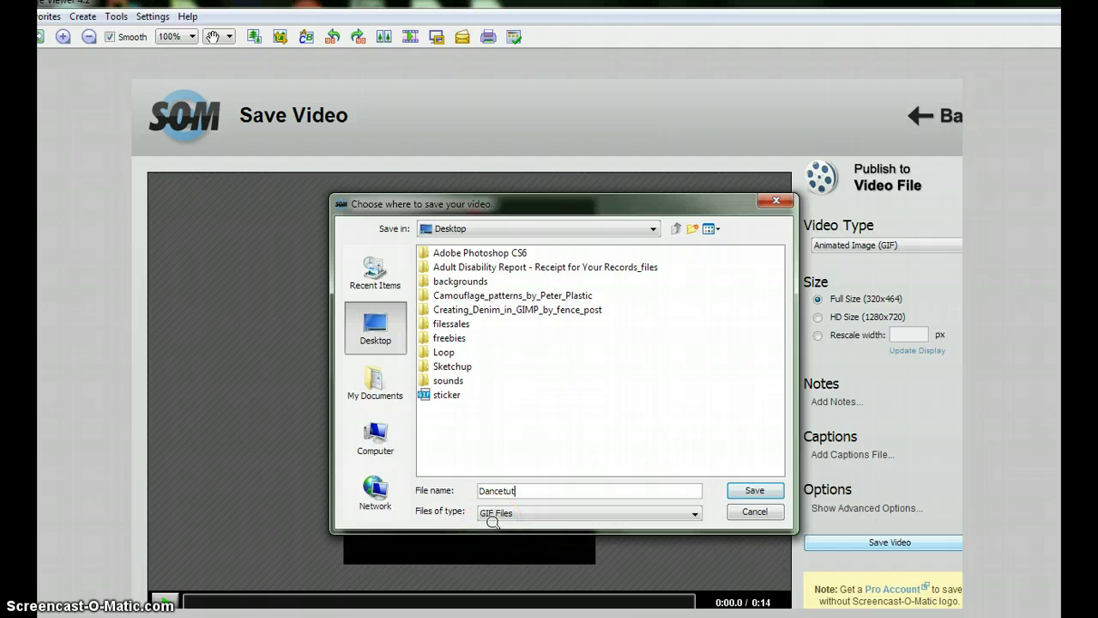
{"action": "left_click", "coordinate": [753, 491]}
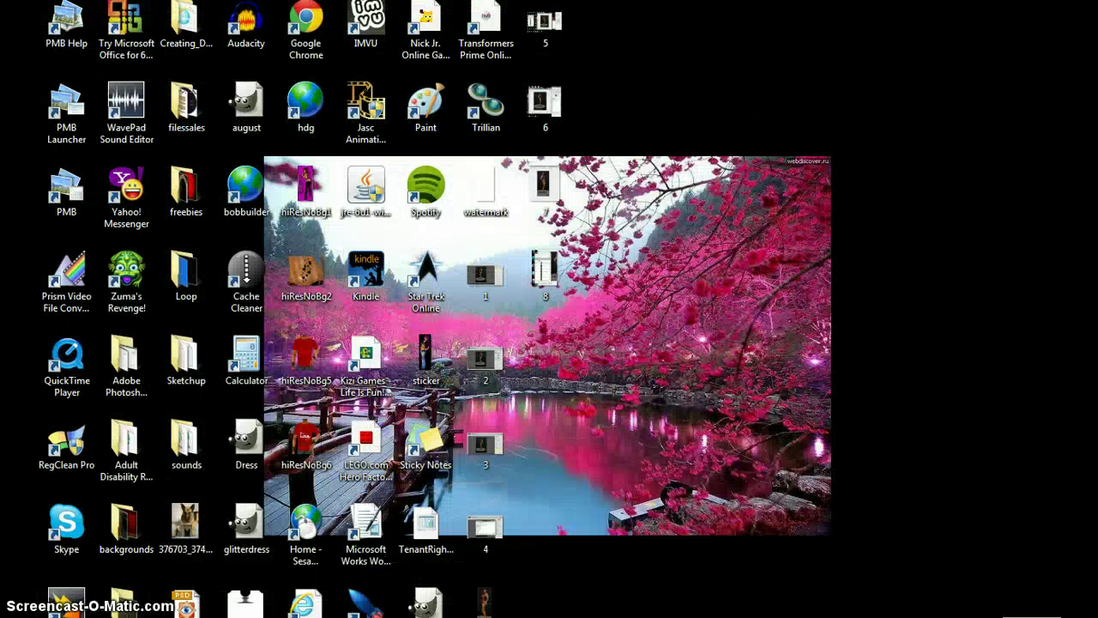
{"action": "left_click", "coordinate": [751, 514]}
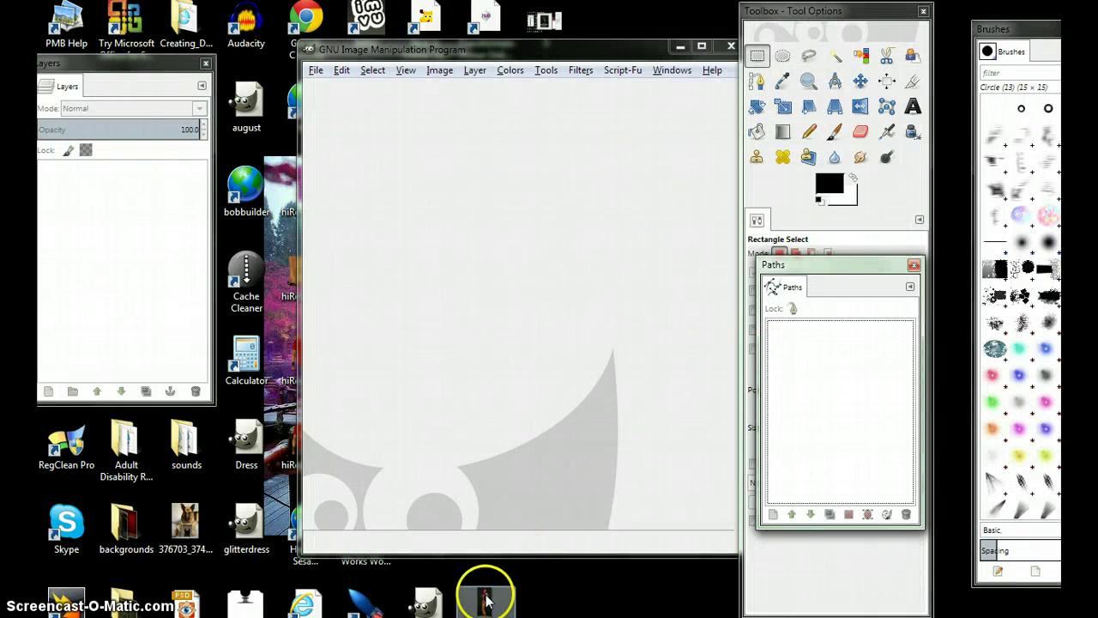
- Drag Dancetut.gif from the desktop into GIMP, opening it as 89 frame layers
{"action": "left_click_drag", "start_coordinate": [485, 603], "coordinate": [515, 331]}
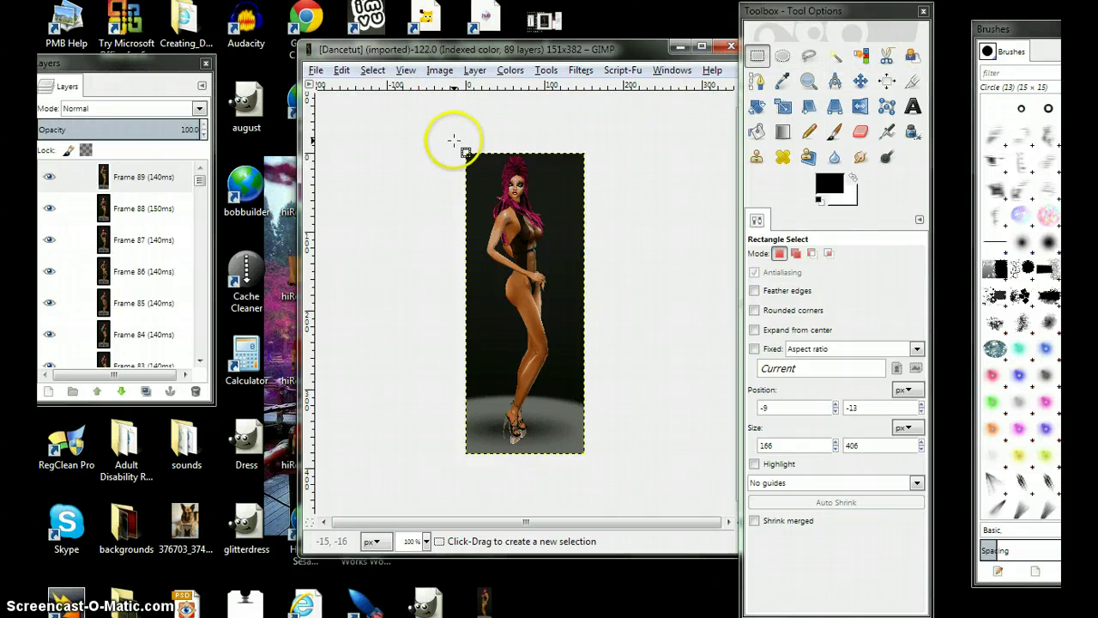
- Select a rectangle around the dancing figure and crop the image to it (151×373)
{"action": "left_click_drag", "start_coordinate": [453, 140], "coordinate": [587, 446]}
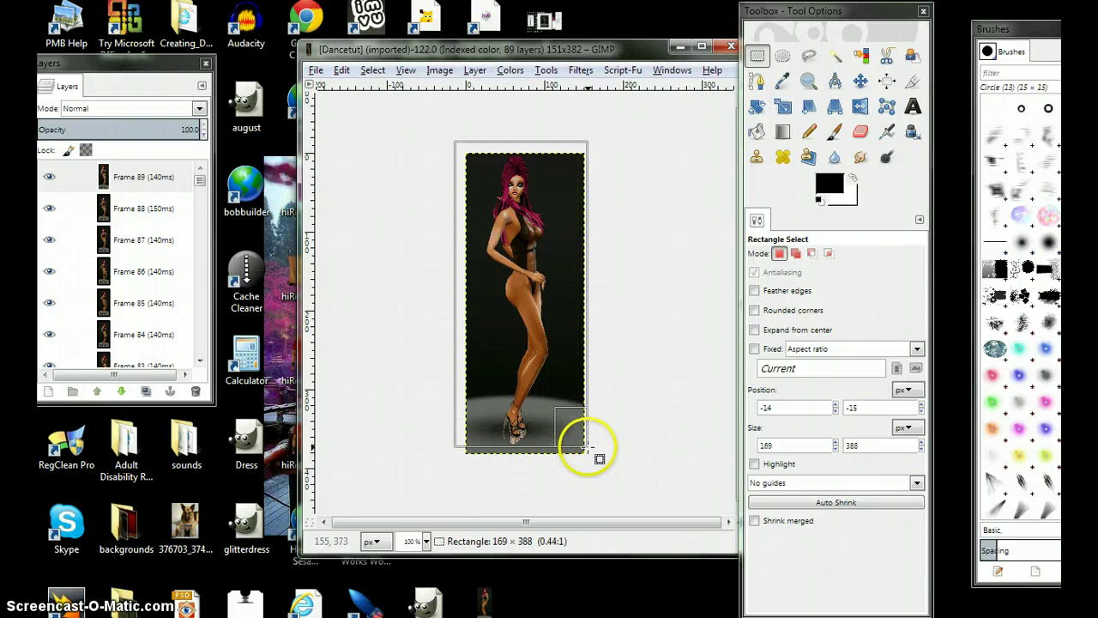
{"action": "left_click", "coordinate": [557, 268]}
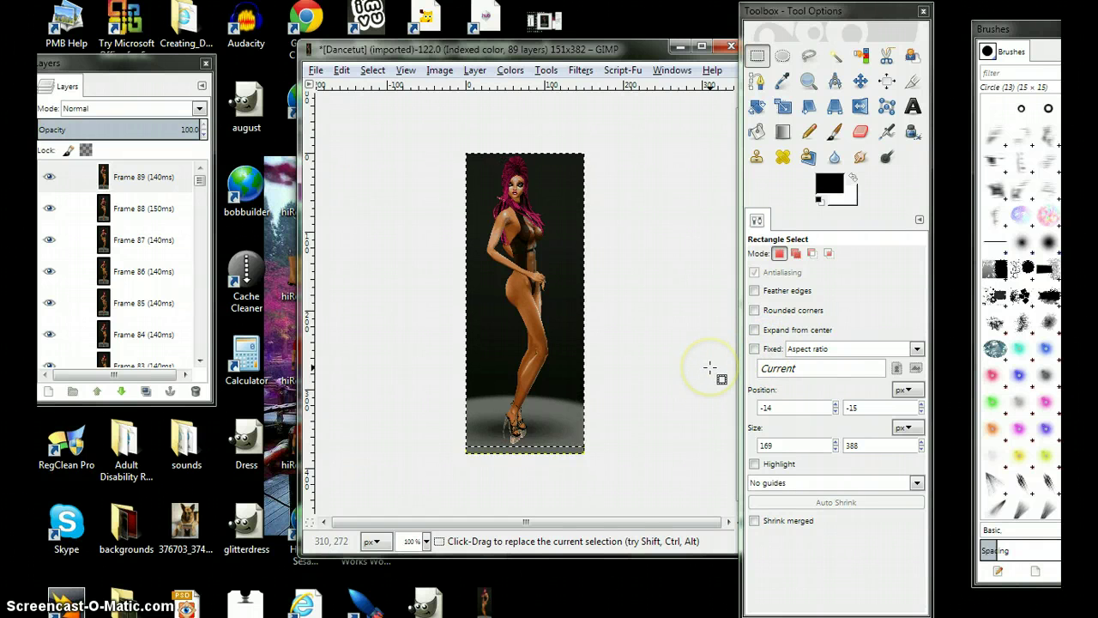
{"action": "left_click", "coordinate": [436, 74]}
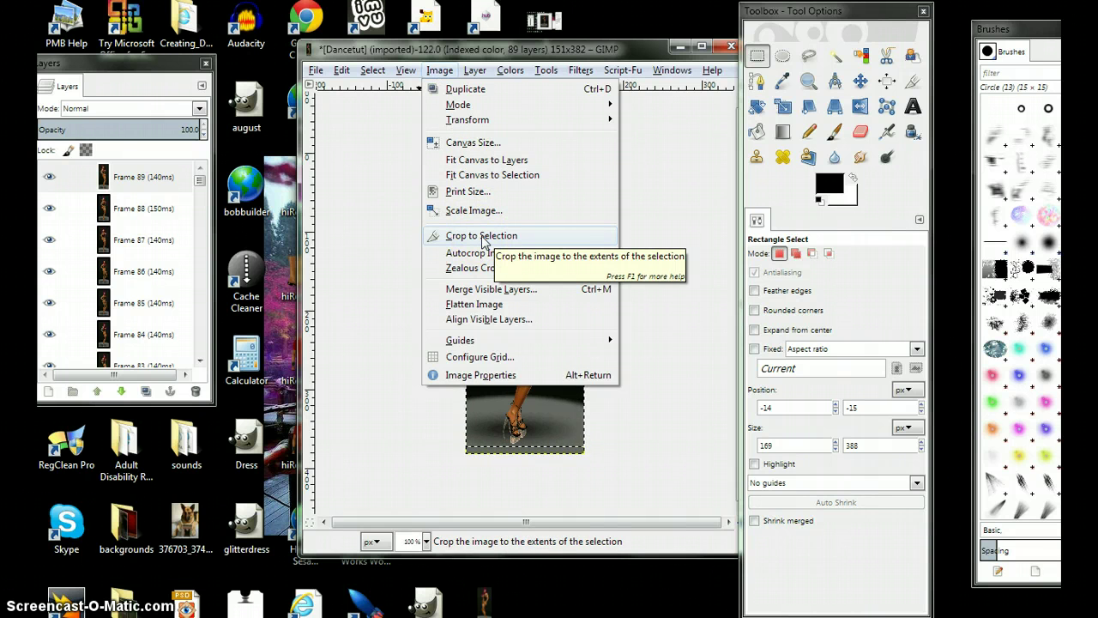
{"action": "left_click", "coordinate": [483, 236]}
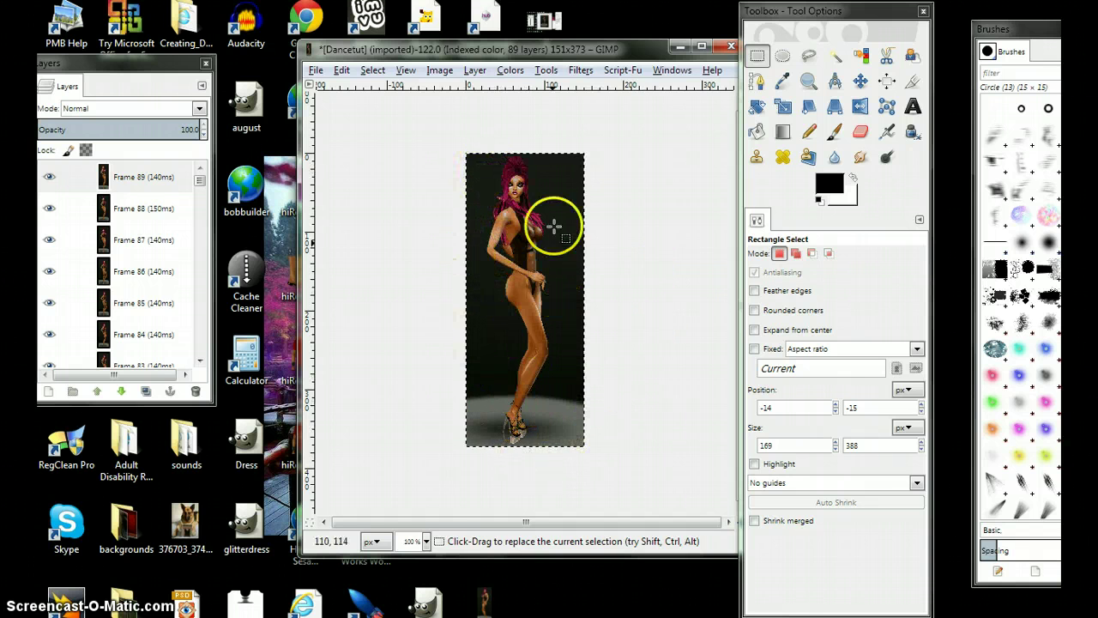
- Scroll to the top of the Layers list and select the Frame 89 layer
{"action": "left_click", "coordinate": [200, 193]}
{"action": "mouse_move", "coordinate": [199, 196]}
{"action": "left_mouse_down"}
{"action": "mouse_move", "coordinate": [200, 348]}
{"action": "mouse_move", "coordinate": [200, 178]}
{"action": "left_mouse_up"}
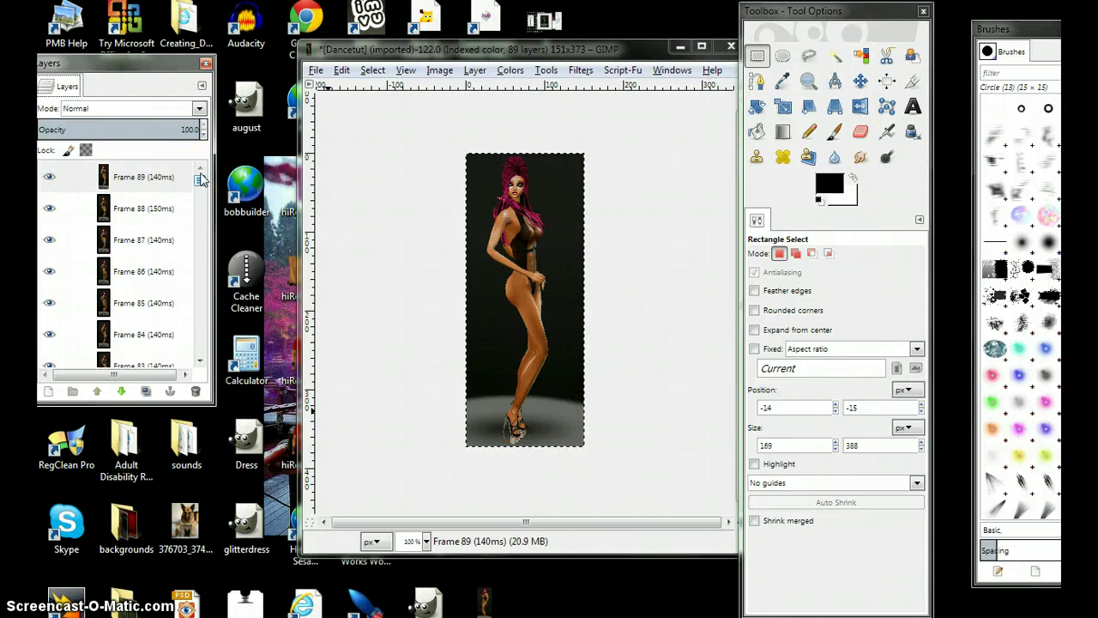
{"action": "left_click", "coordinate": [135, 182]}
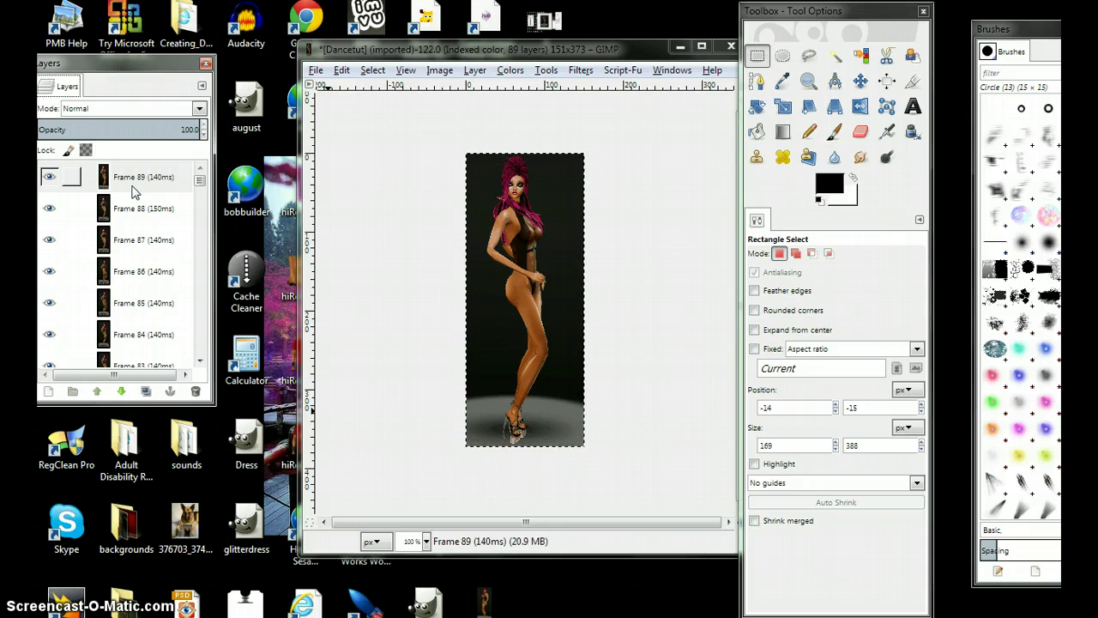
{"action": "left_click_drag", "start_coordinate": [140, 179], "coordinate": [164, 347]}
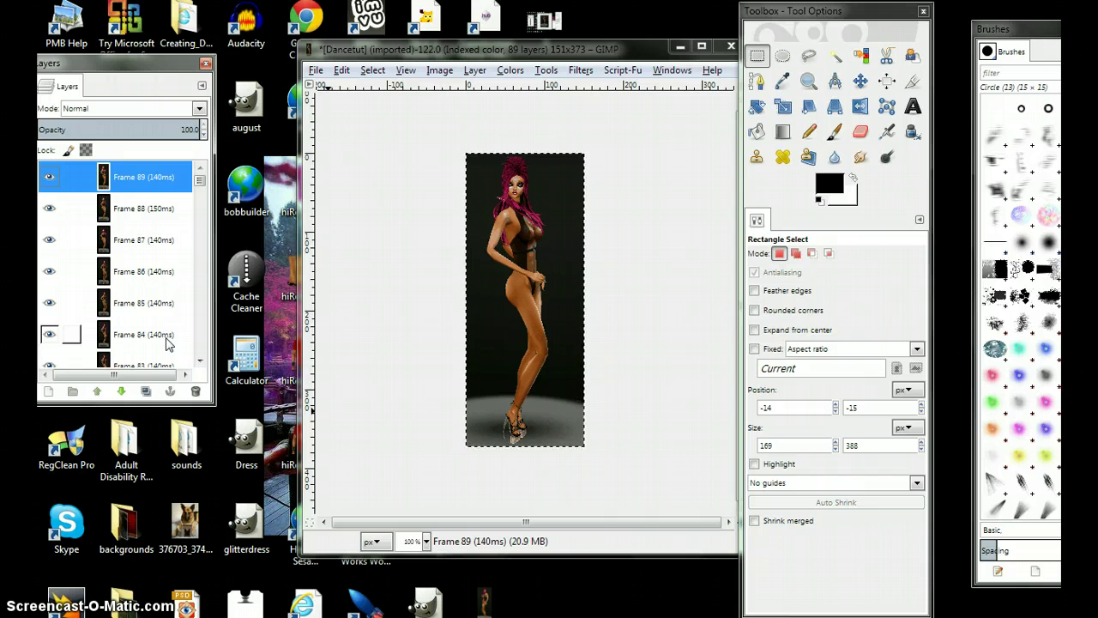
{"action": "left_click", "coordinate": [159, 179]}
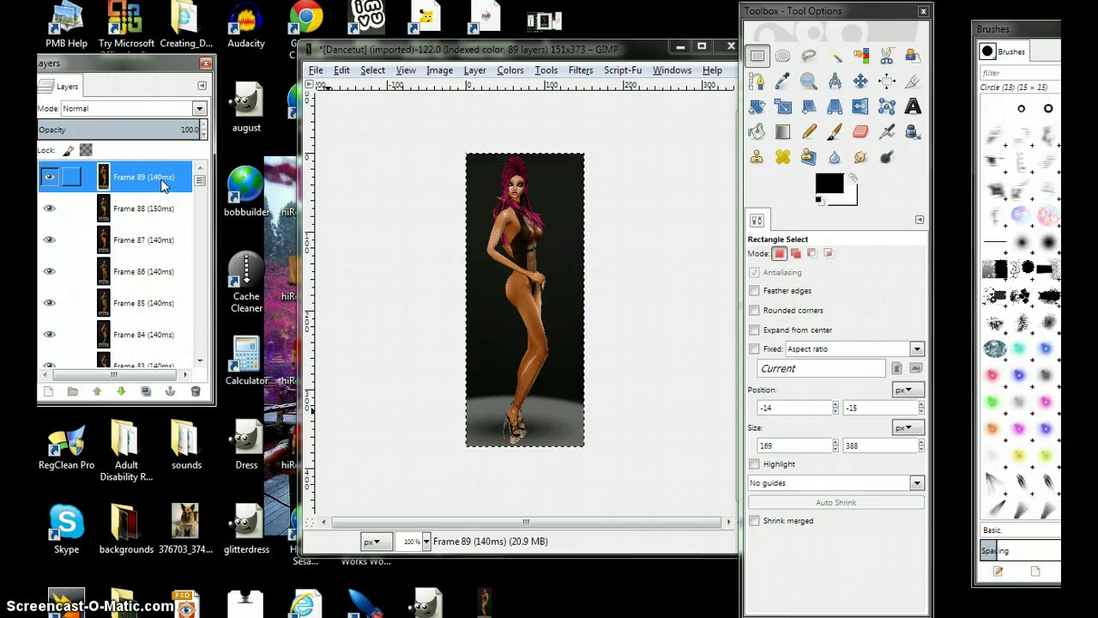
{"action": "left_click", "coordinate": [140, 179]}
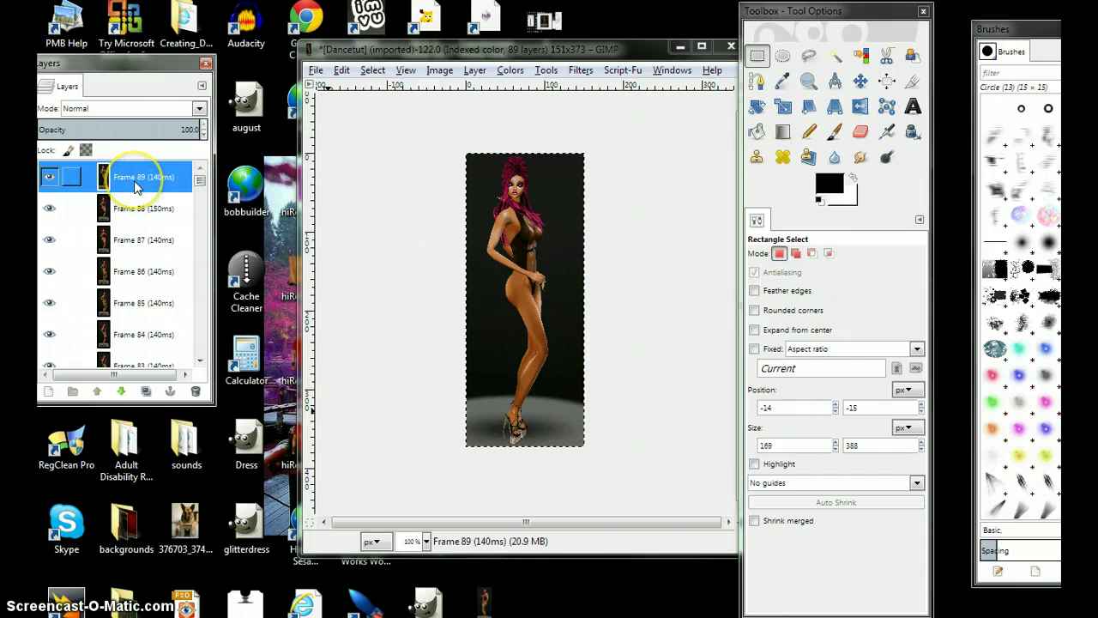
- Delete frame layers 89, 87, 85 and 83, leaving 85 layers
{"action": "left_click", "coordinate": [197, 391]}
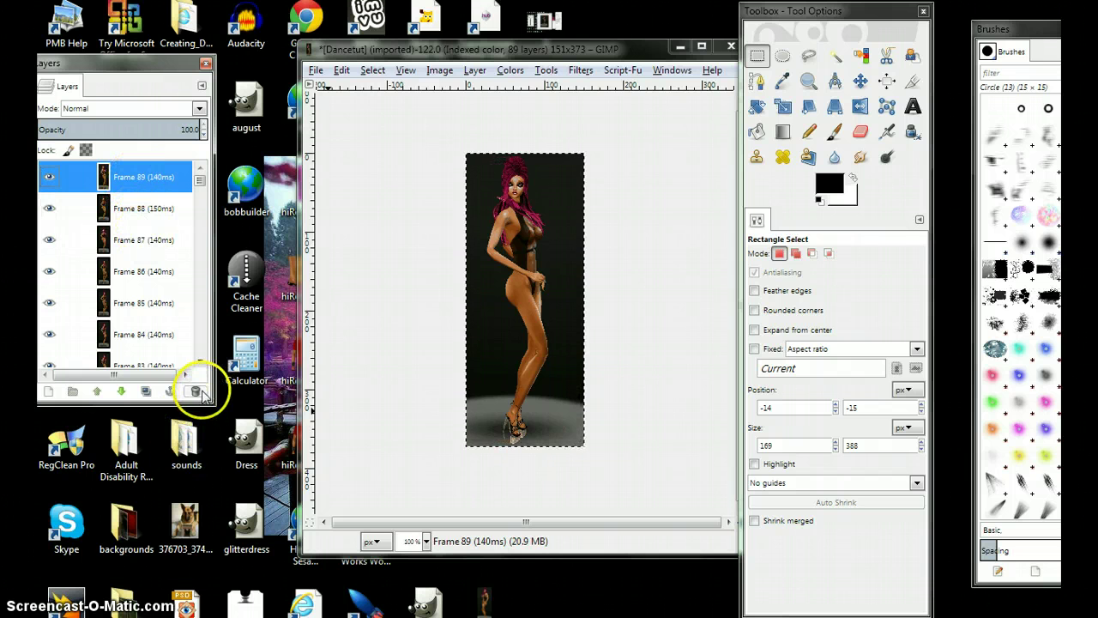
{"action": "left_click", "coordinate": [154, 210]}
{"action": "left_click", "coordinate": [198, 392]}
{"action": "left_click", "coordinate": [160, 271]}
{"action": "left_click", "coordinate": [163, 239]}
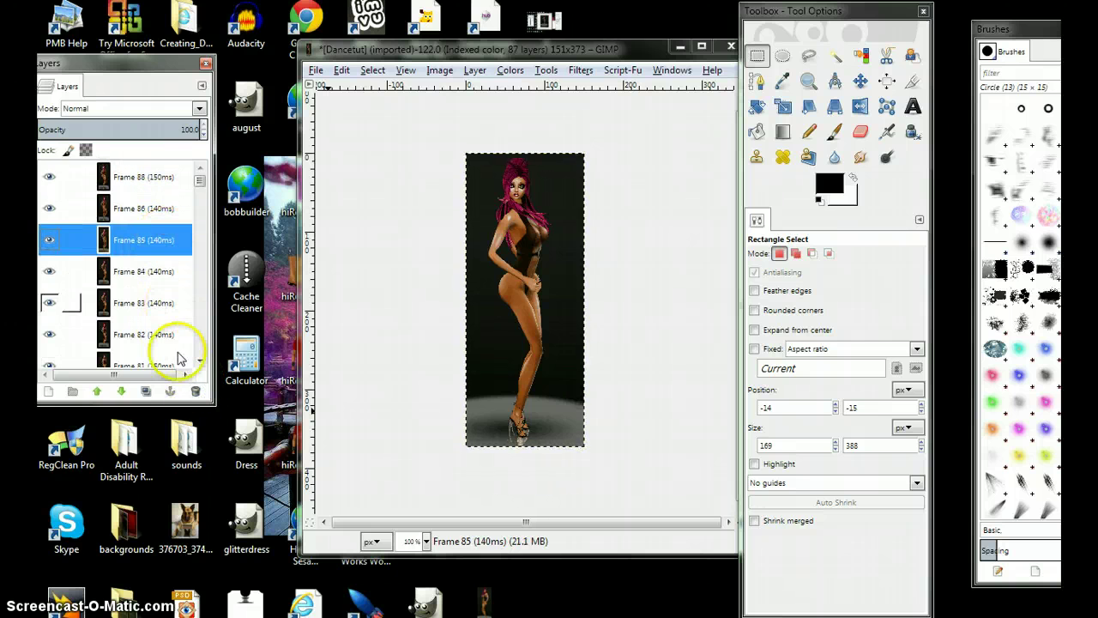
{"action": "left_click", "coordinate": [195, 391]}
{"action": "left_click", "coordinate": [142, 271]}
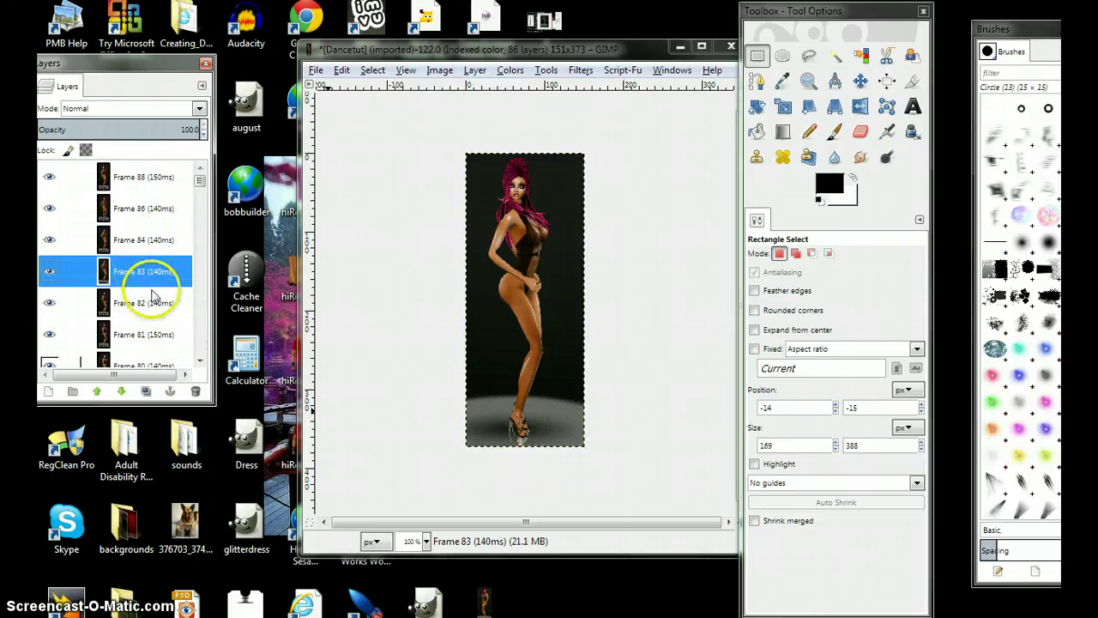
{"action": "left_click", "coordinate": [196, 391]}
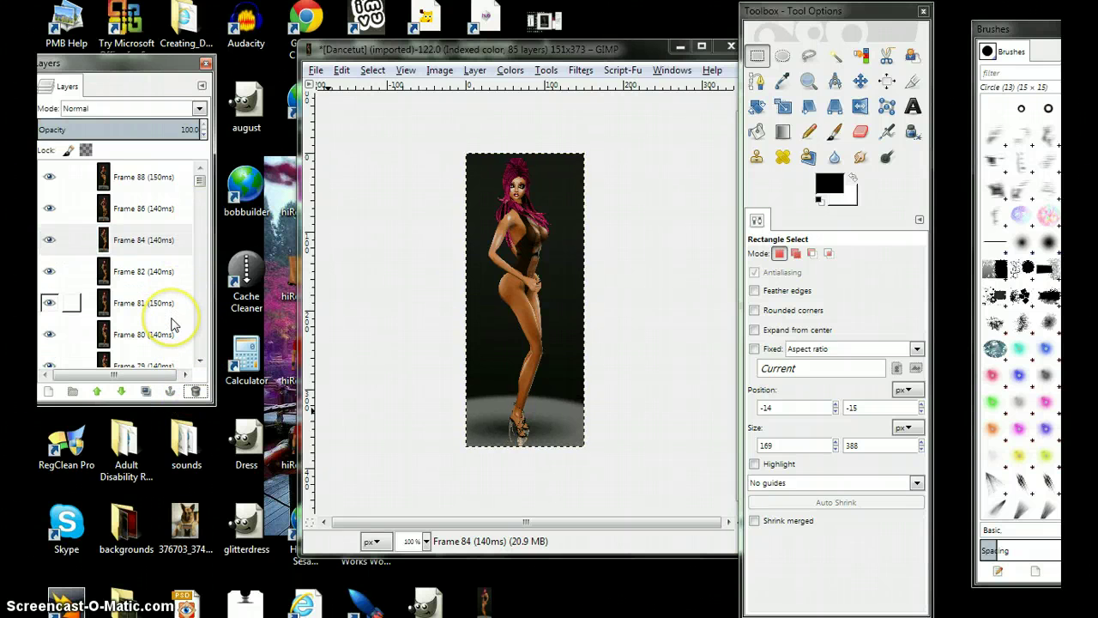
{"action": "left_click", "coordinate": [146, 233]}
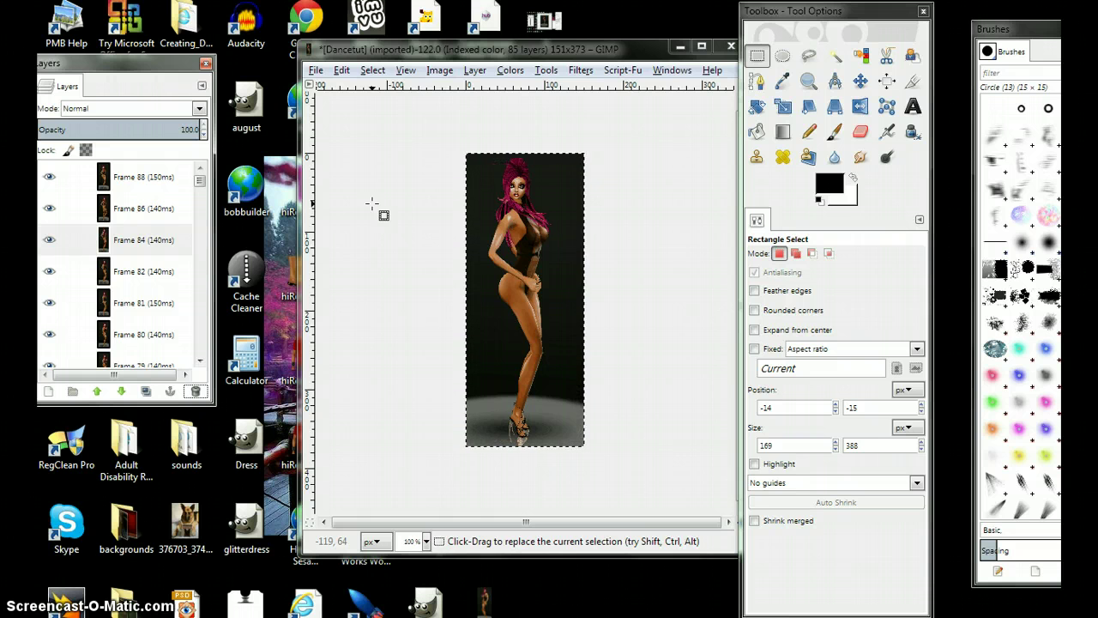
- Export to Dancetut.gif on the Desktop, replacing the existing file
{"action": "left_click", "coordinate": [315, 72]}
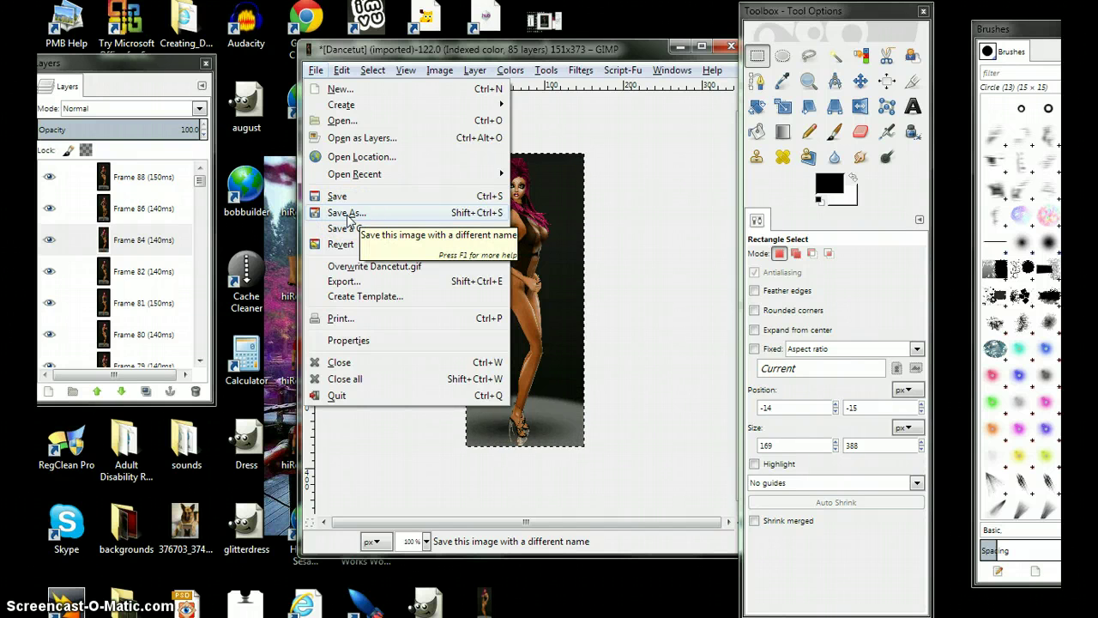
{"action": "left_click", "coordinate": [364, 284]}
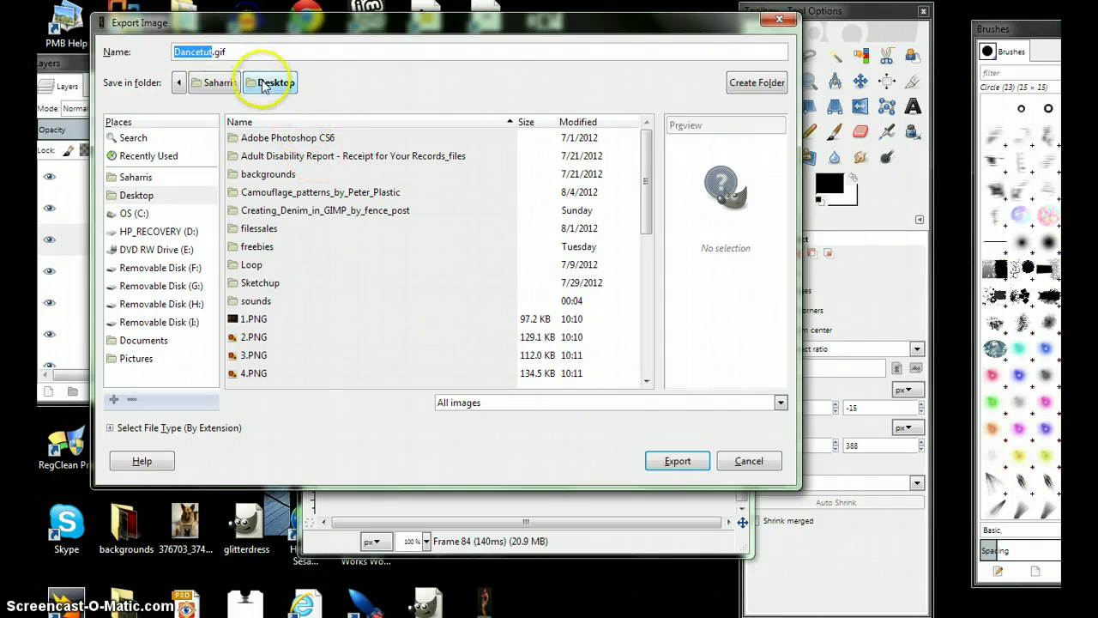
{"action": "left_click", "coordinate": [673, 465]}
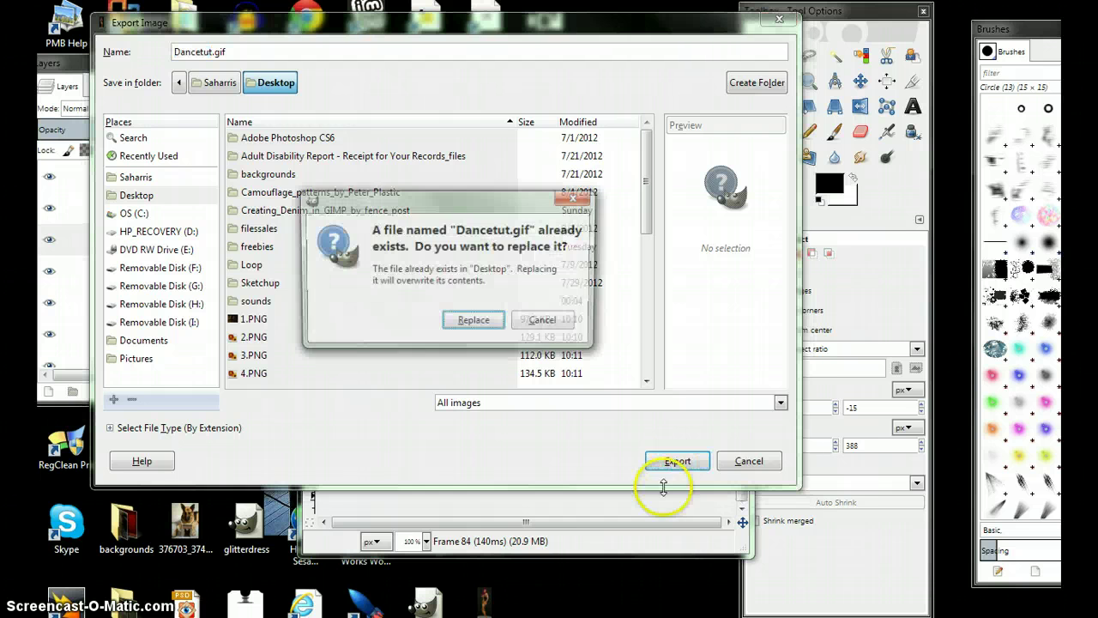
{"action": "left_click", "coordinate": [472, 324]}
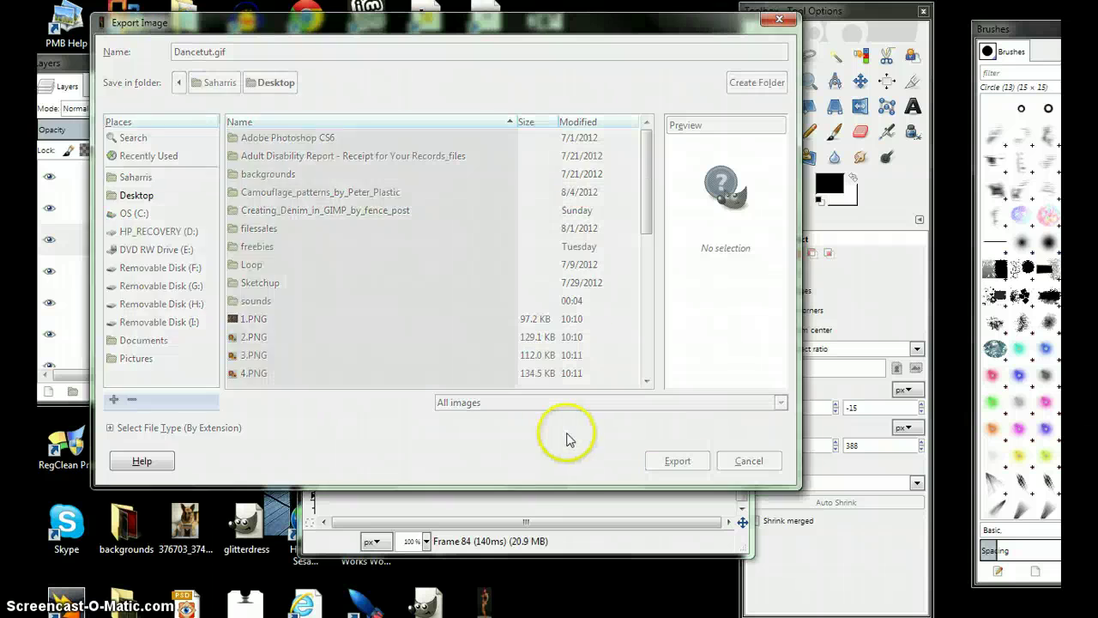
- Export as a forever-looping GIF with a 100 ms delay applied to all frames
{"action": "left_click_drag", "start_coordinate": [277, 114], "coordinate": [400, 128]}
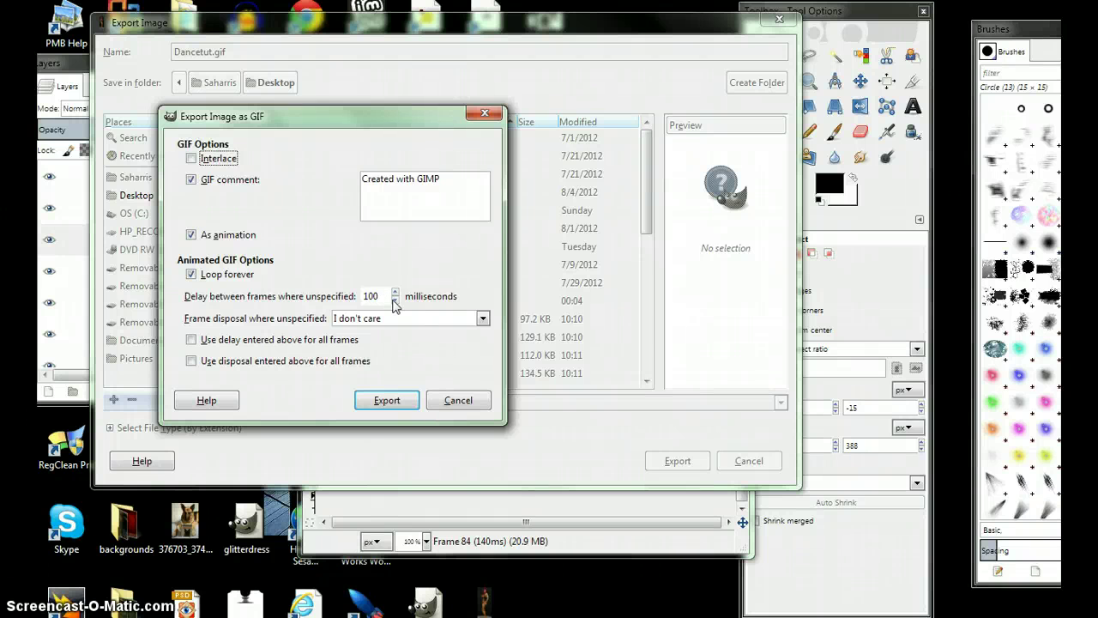
{"action": "left_click", "coordinate": [395, 301]}
{"action": "left_click", "coordinate": [396, 292]}
{"action": "left_click", "coordinate": [394, 300]}
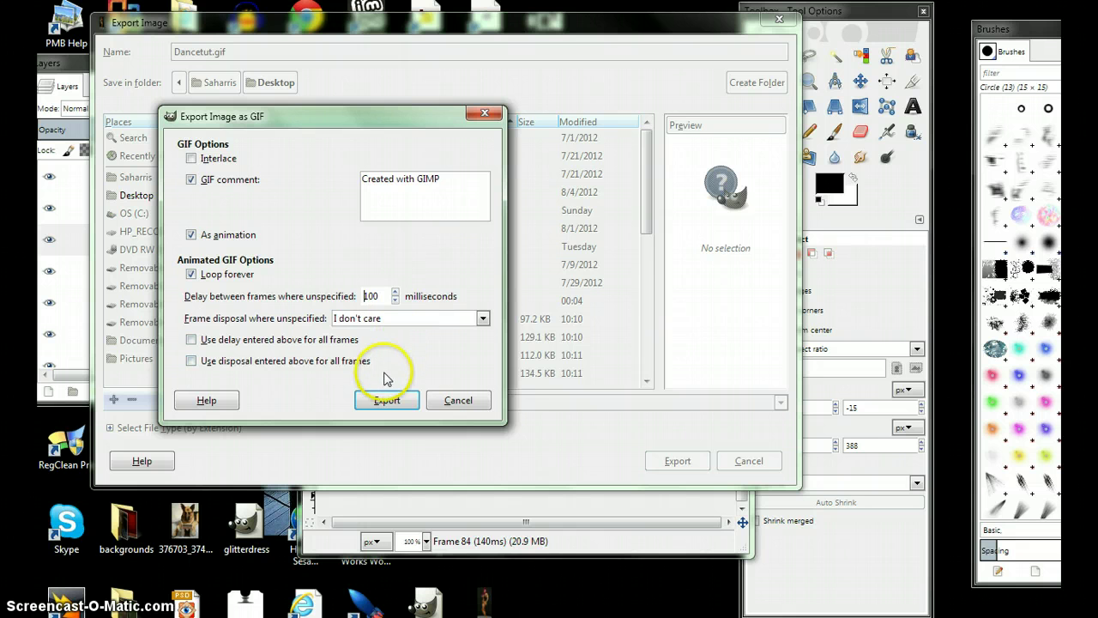
{"action": "left_click", "coordinate": [192, 340]}
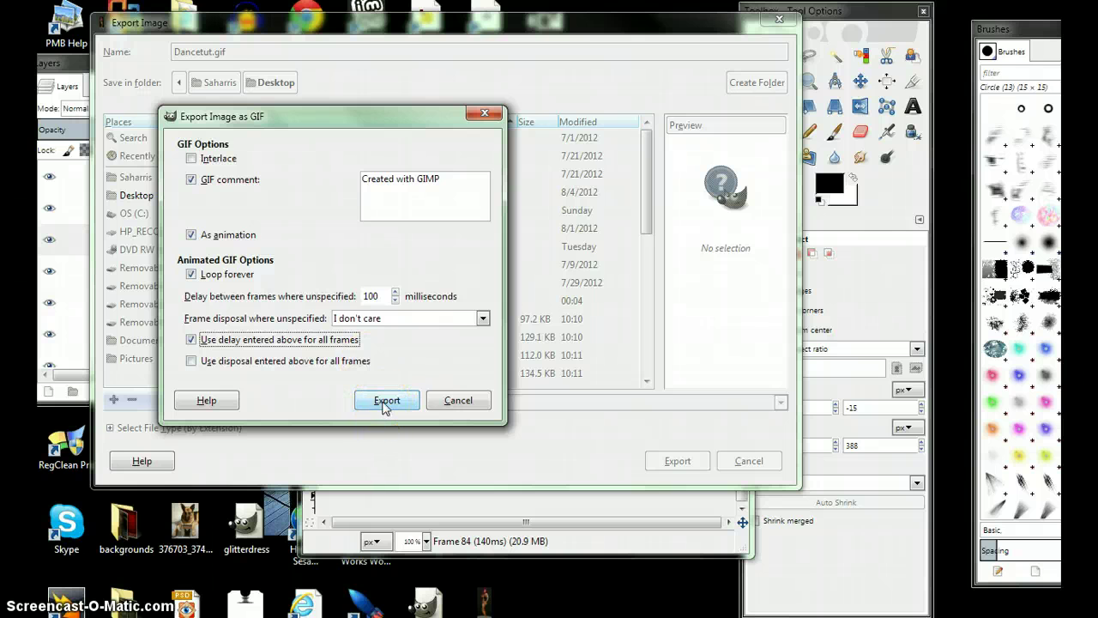
{"action": "left_click", "coordinate": [385, 403]}
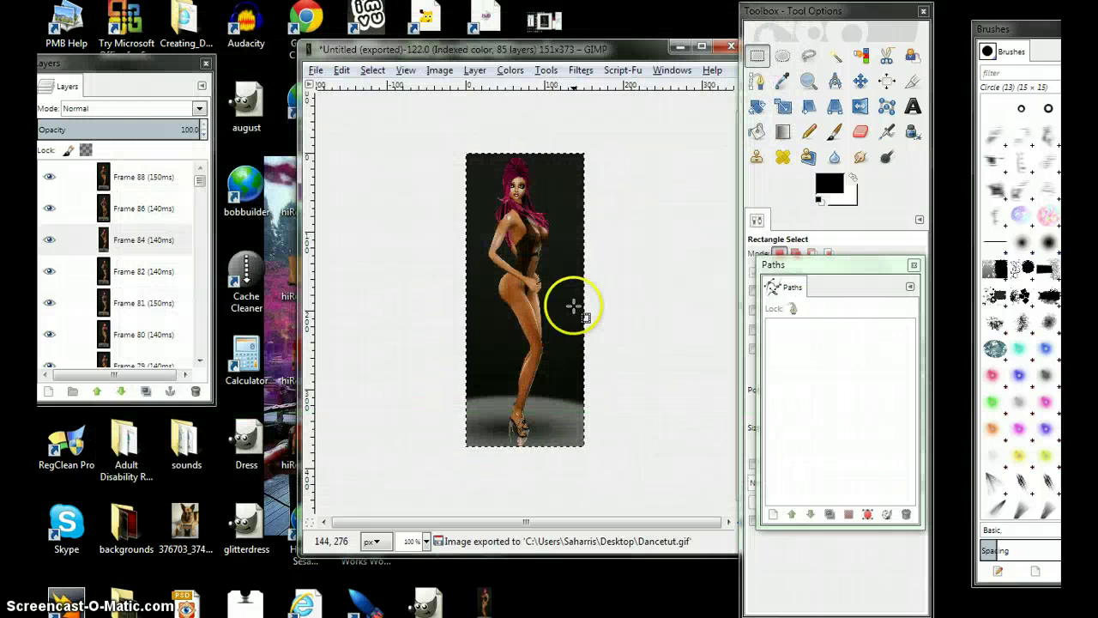
- Minimize GIMP and open the exported Dancetut GIF from the desktop in FastStone
{"action": "left_click", "coordinate": [678, 46]}
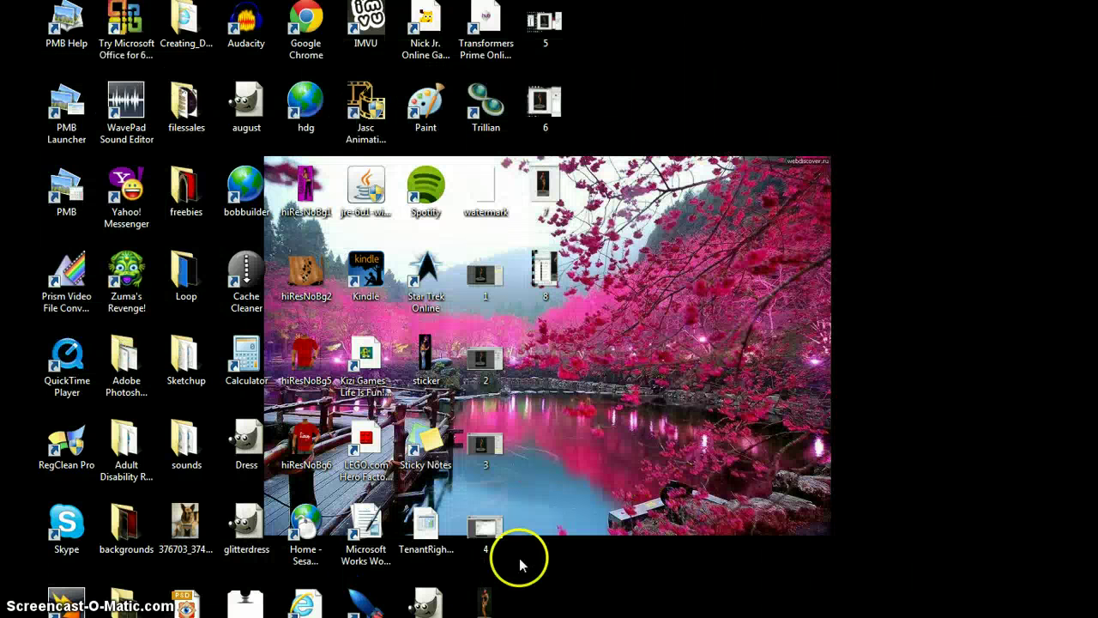
{"action": "double_click", "coordinate": [482, 596]}
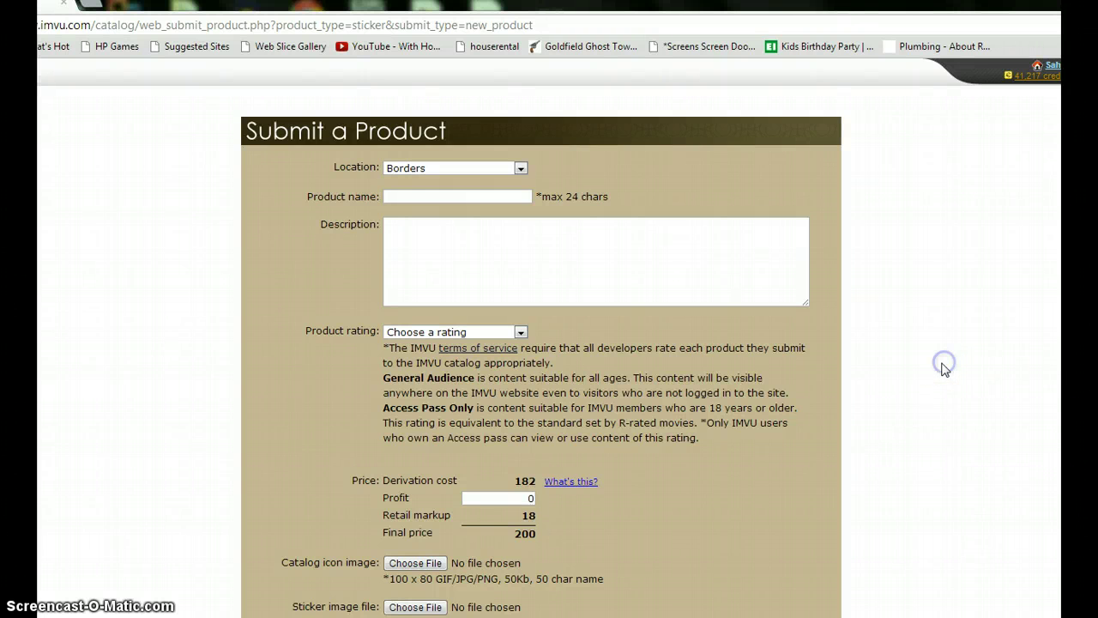
{"action": "scroll", "coordinate": [944, 370], "scroll_direction": "down", "scroll_amount": 2}
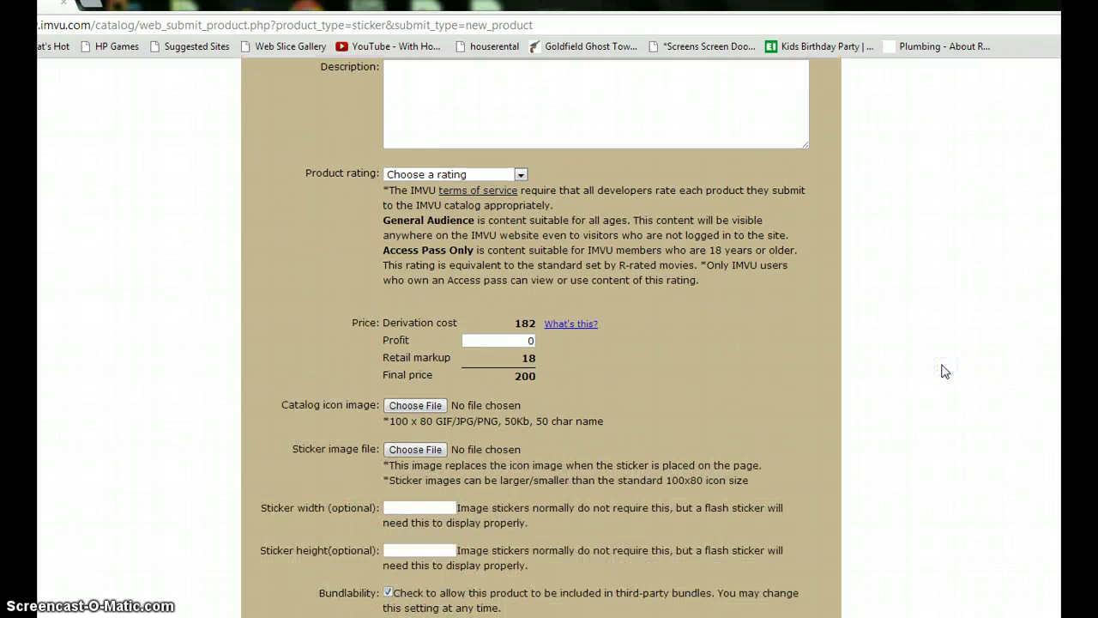
{"action": "scroll", "coordinate": [944, 370], "scroll_direction": "down", "scroll_amount": 1}
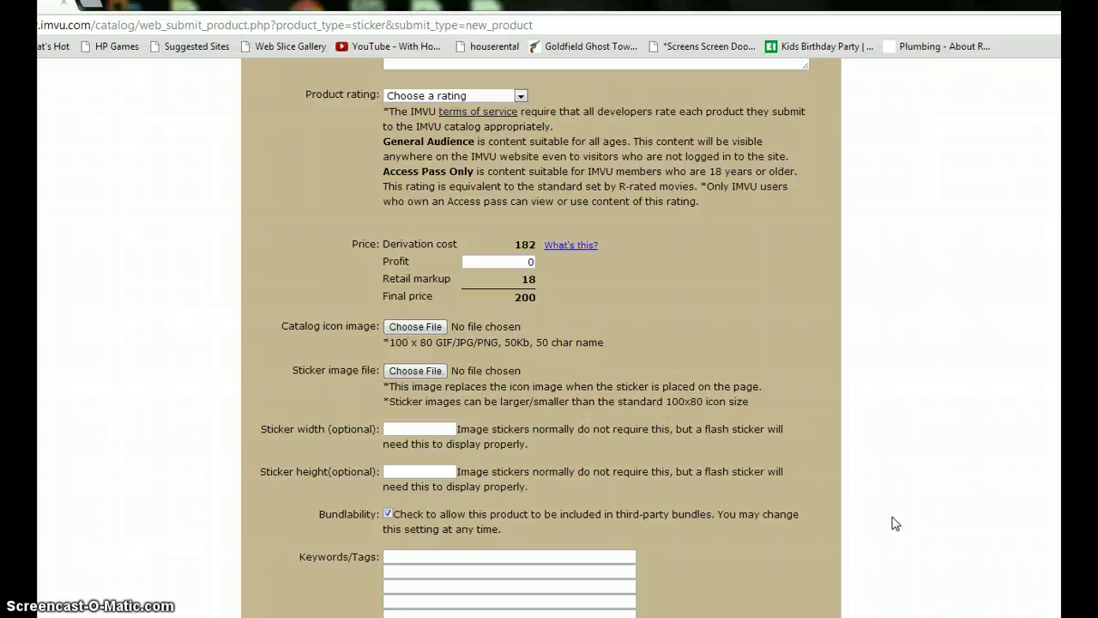
{"action": "scroll", "coordinate": [895, 523], "scroll_direction": "down", "scroll_amount": 2}
{"action": "scroll", "coordinate": [895, 523], "scroll_direction": "down", "scroll_amount": 1}
{"action": "scroll", "coordinate": [894, 523], "scroll_direction": "down", "scroll_amount": 1}
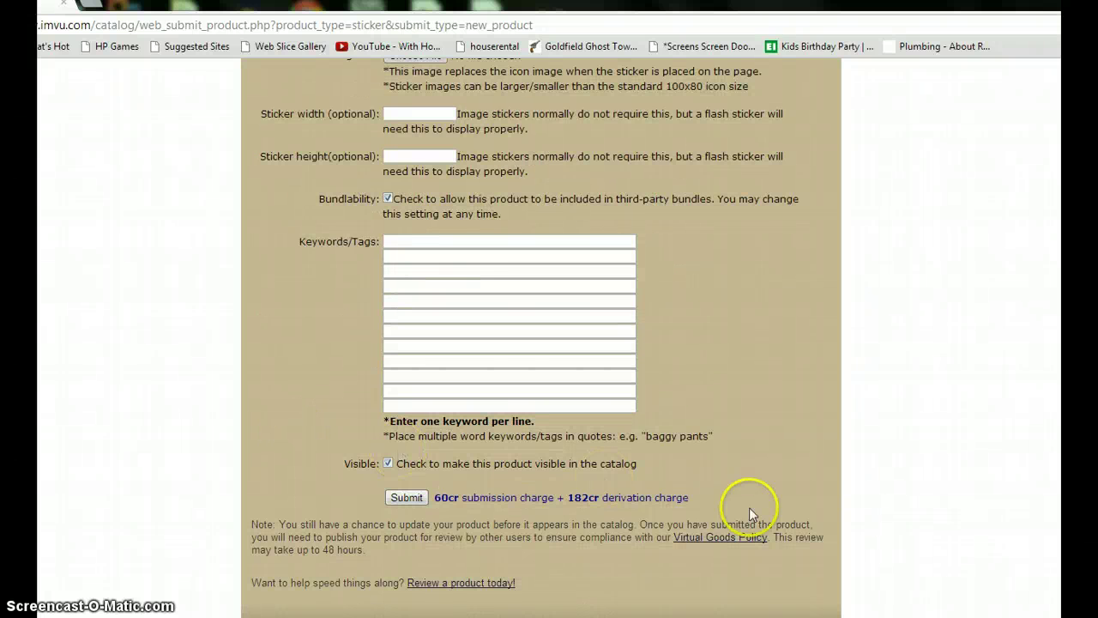
{"action": "scroll", "coordinate": [873, 464], "scroll_direction": "down", "scroll_amount": 1}
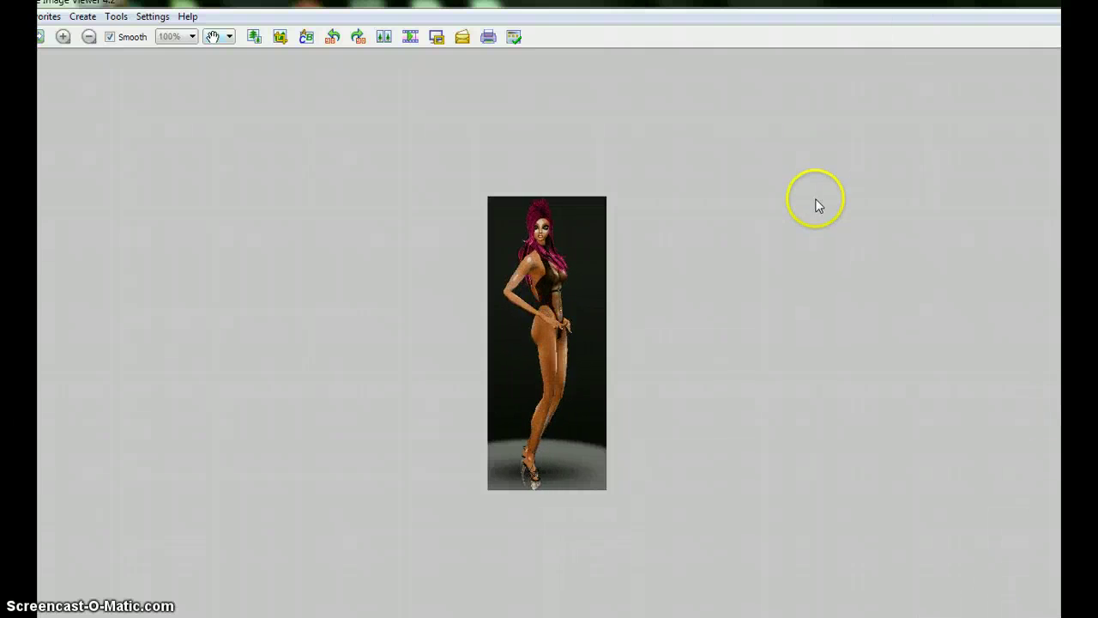
- Restore the full-screen viewer to a window, review the GIF, then minimize it
{"action": "left_click", "coordinate": [1018, 29]}
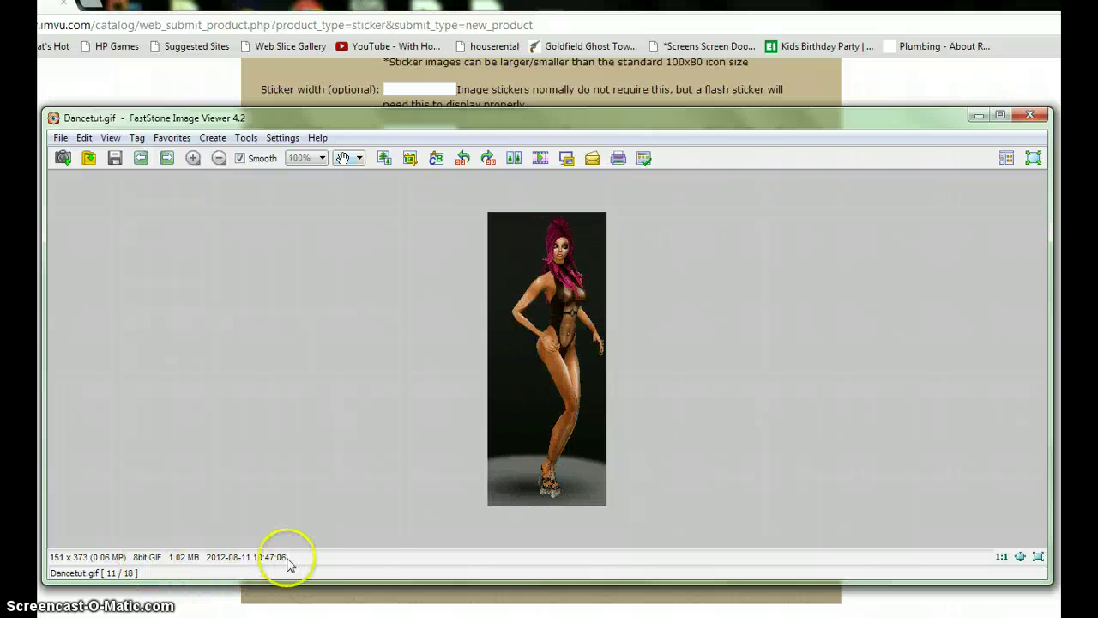
{"action": "left_click", "coordinate": [978, 115]}
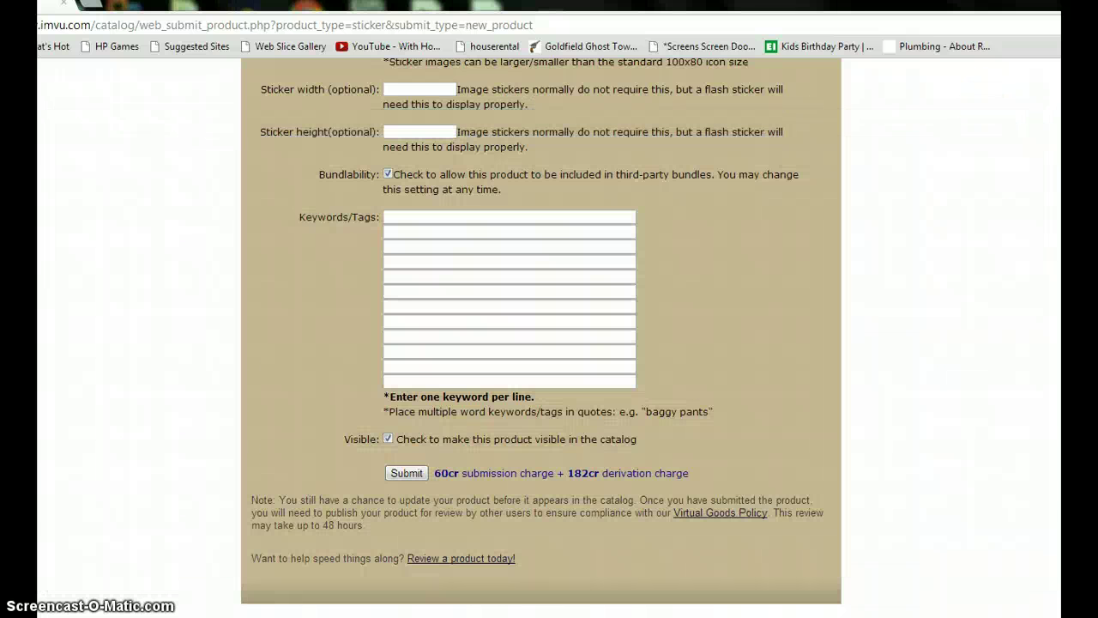